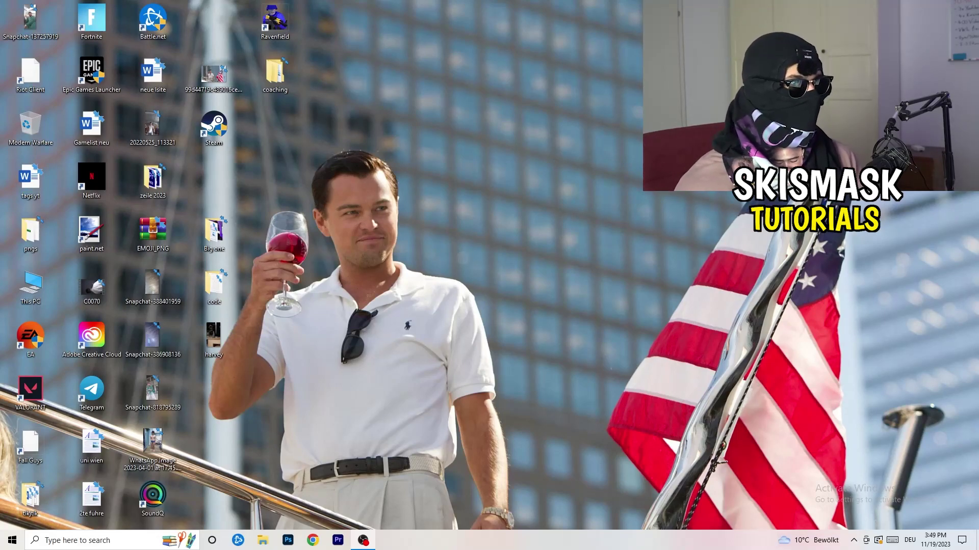
# Move the Steam shortcut to the desktop centre and open its Properties
pyautogui.moveTo(214, 126); pyautogui.dragTo(517, 180)
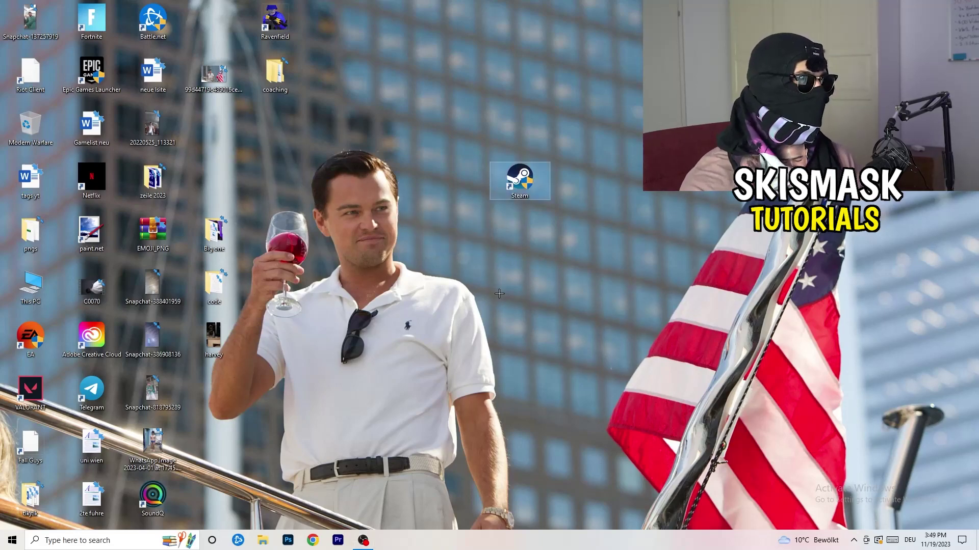
pyautogui.rightClick(523, 182)
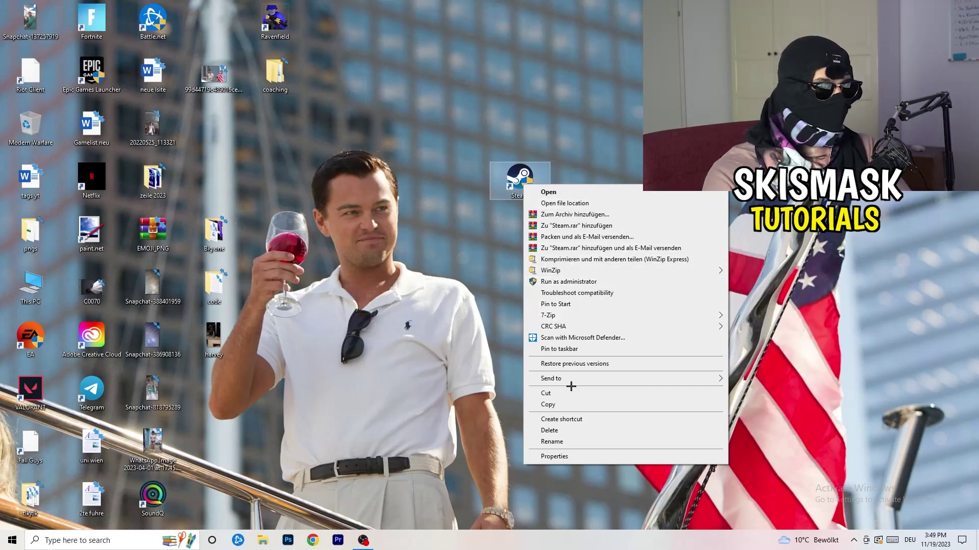
pyautogui.click(566, 458)
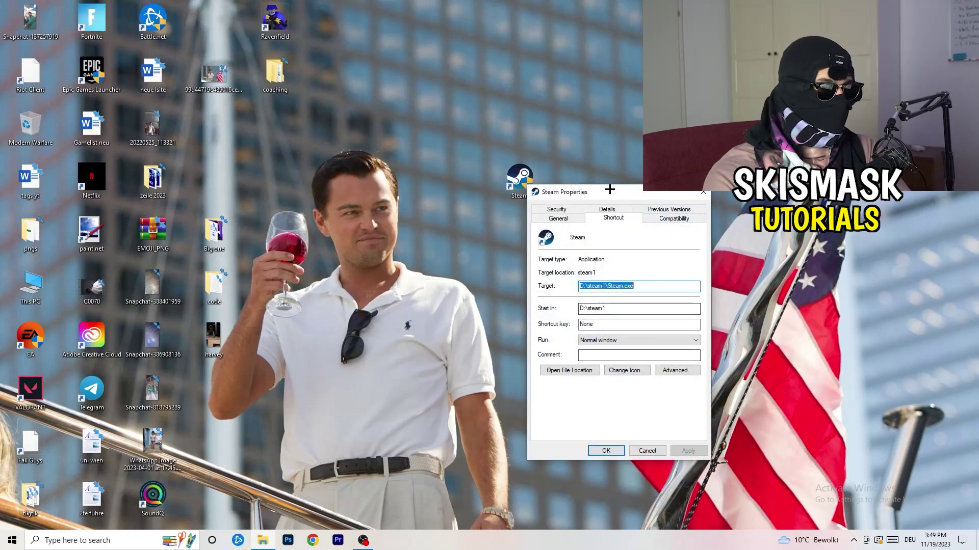
pyautogui.moveTo(607, 190); pyautogui.dragTo(427, 144)
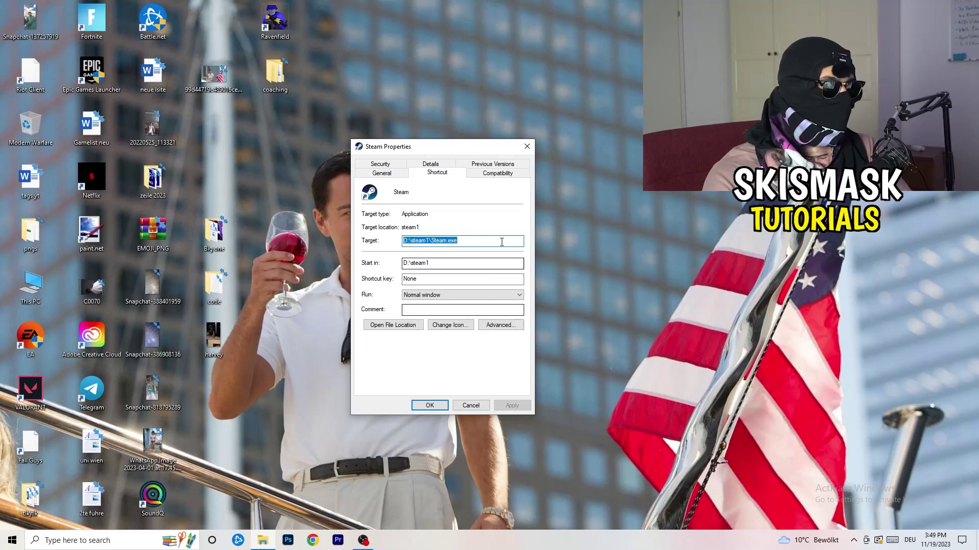
# Set Steam to run as administrator in Windows 8 compatibility mode and apply
pyautogui.click(498, 173)
pyautogui.moveTo(452, 148); pyautogui.dragTo(568, 105)
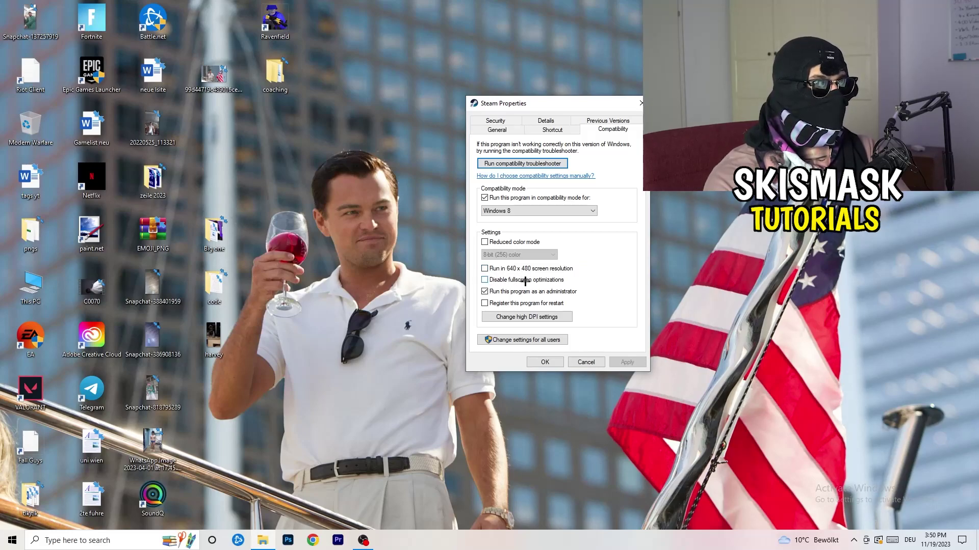
pyautogui.click(483, 292)
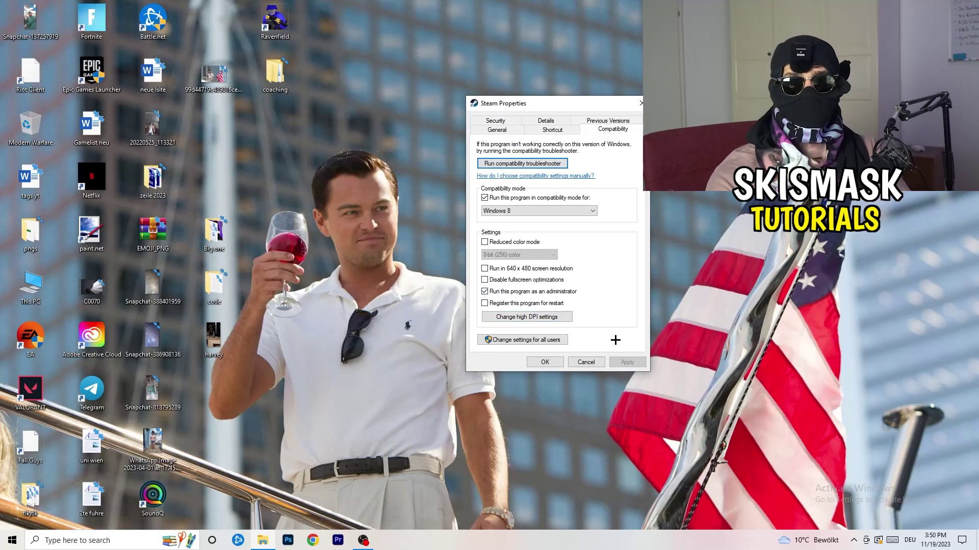
pyautogui.click(554, 363)
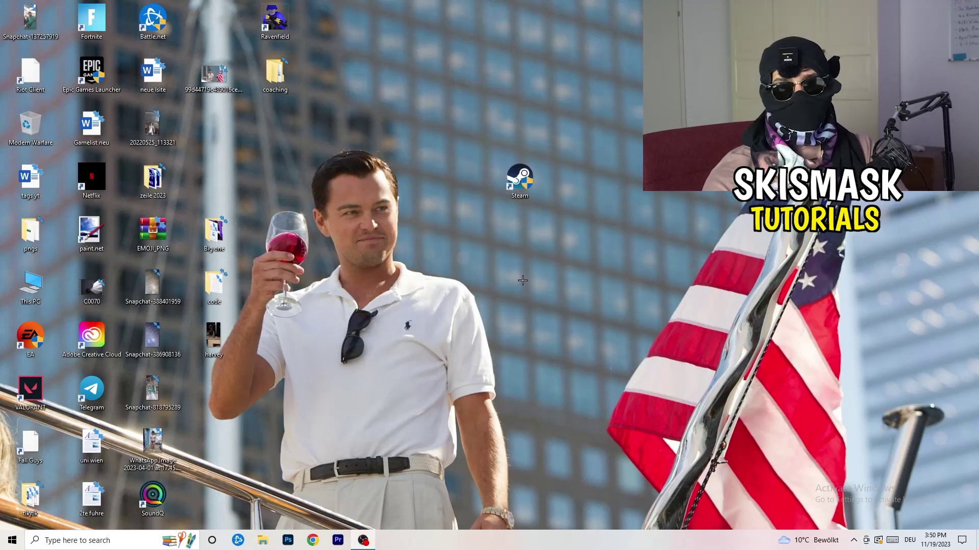
# Move the Steam shortcut further left and recheck its Compatibility settings in Properties
pyautogui.moveTo(520, 179); pyautogui.dragTo(462, 182)
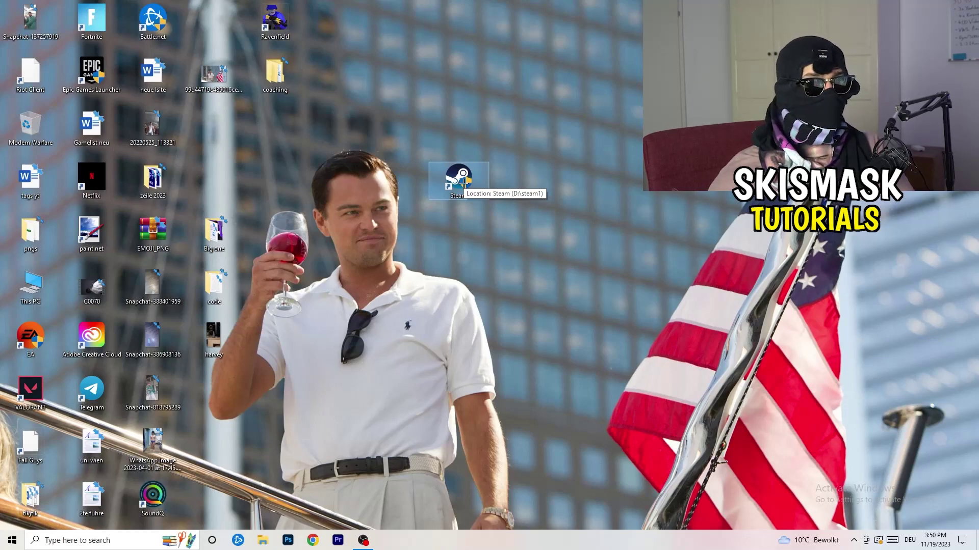
pyautogui.moveTo(463, 183); pyautogui.dragTo(340, 182)
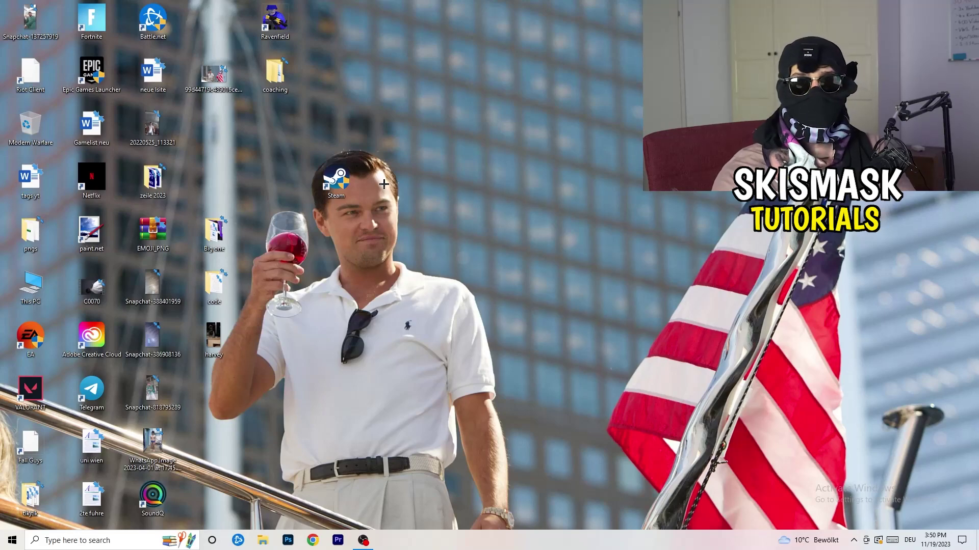
pyautogui.rightClick(338, 191)
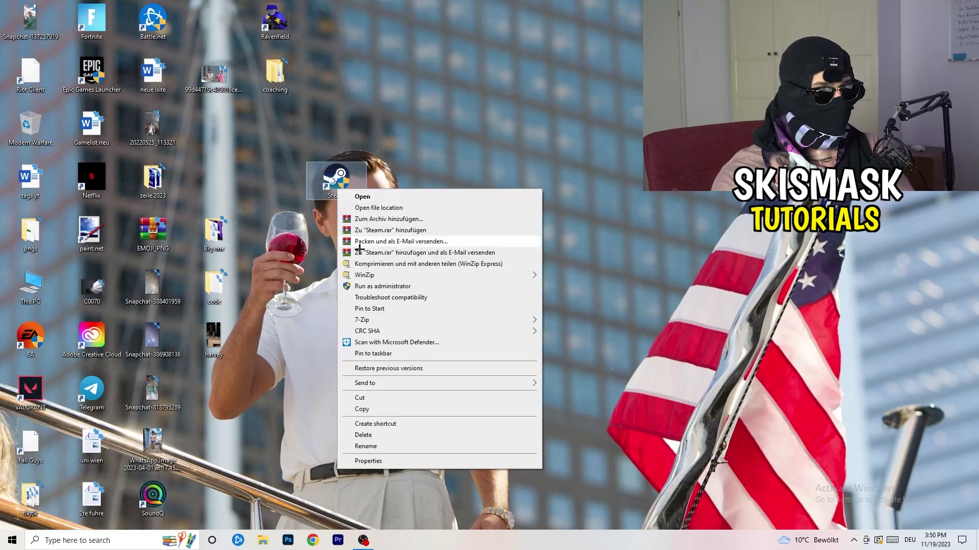
pyautogui.click(371, 461)
pyautogui.click(479, 223)
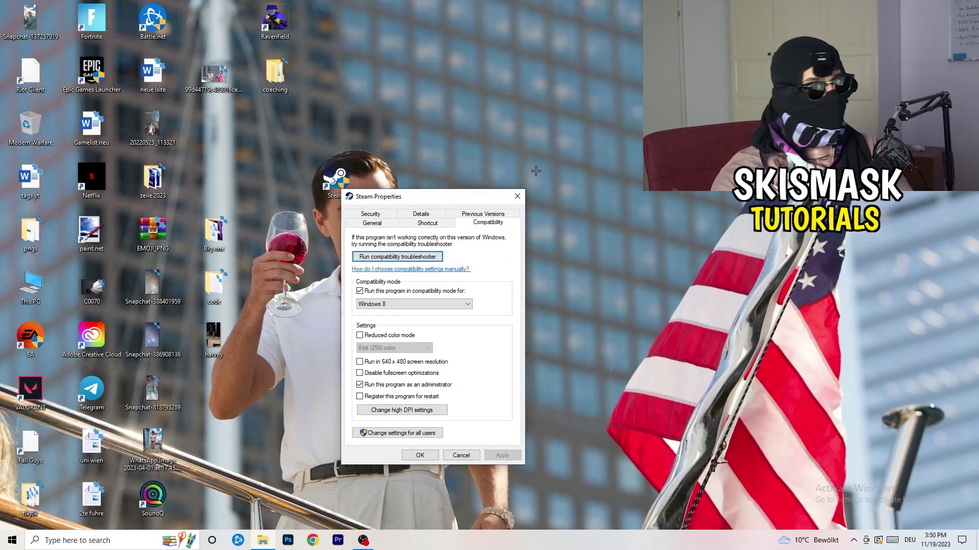
pyautogui.click(517, 196)
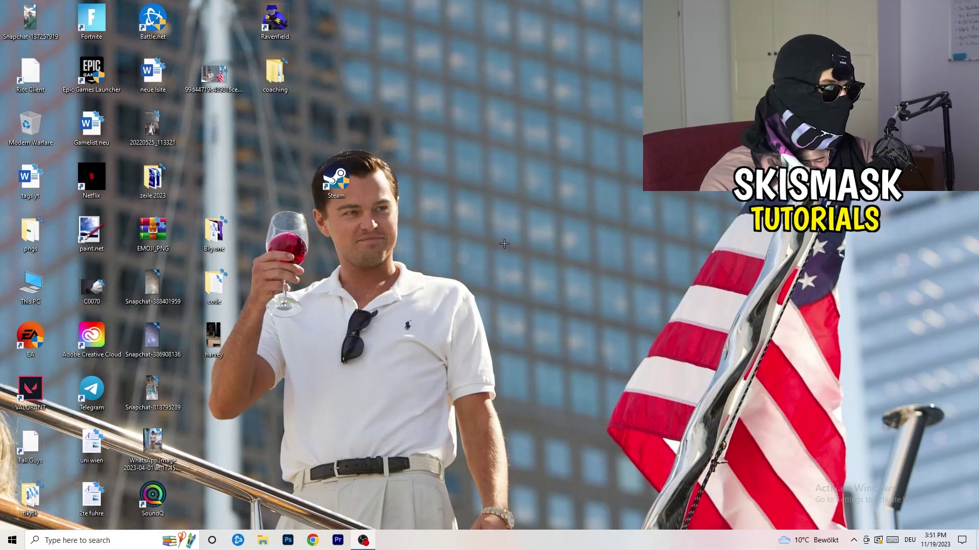
# Launch Task Manager from the taskbar menu and maximize it
pyautogui.moveTo(493, 547)
pyautogui.mouseDown()
pyautogui.moveTo(835, 283)
pyautogui.moveTo(551, 478)
pyautogui.moveTo(498, 544)
pyautogui.mouseUp()
pyautogui.rightClick(497, 544)
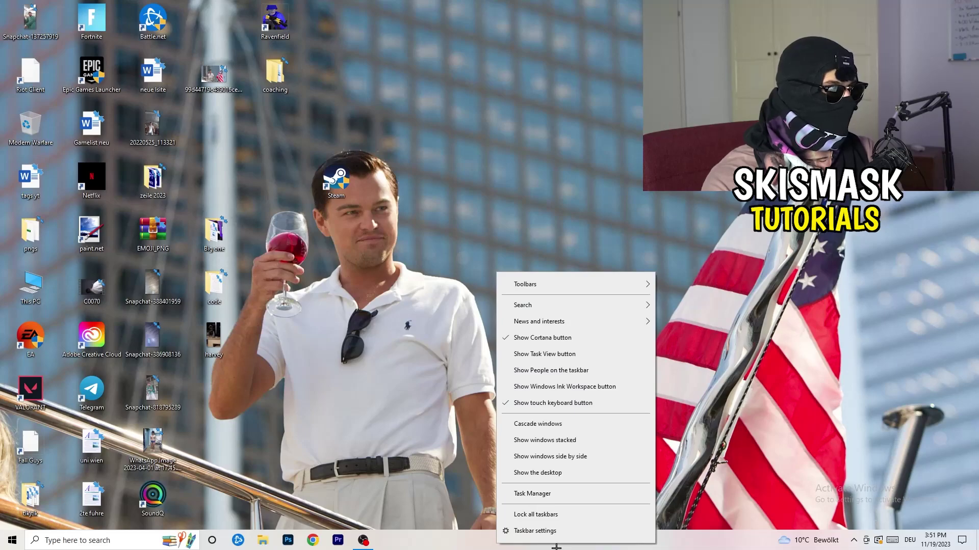
pyautogui.click(545, 494)
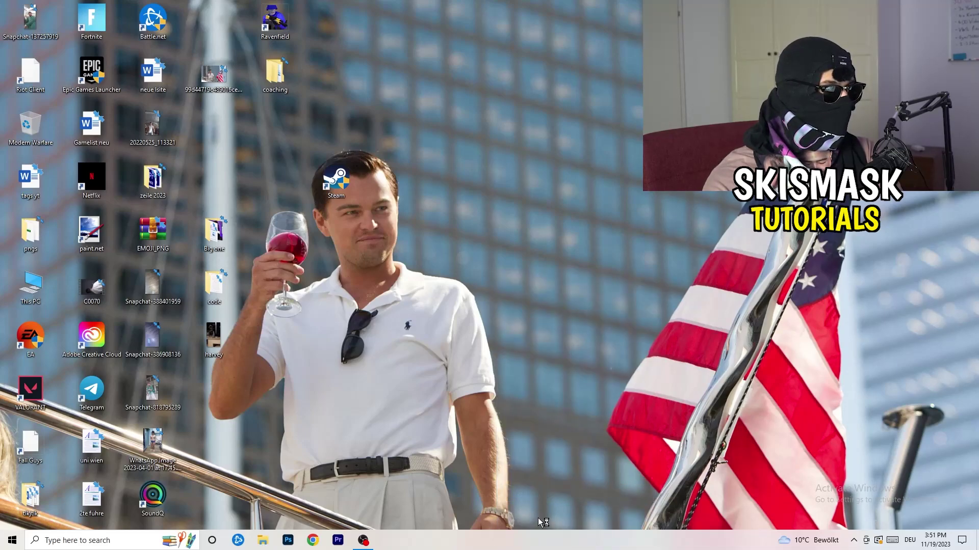
pyautogui.click(571, 23)
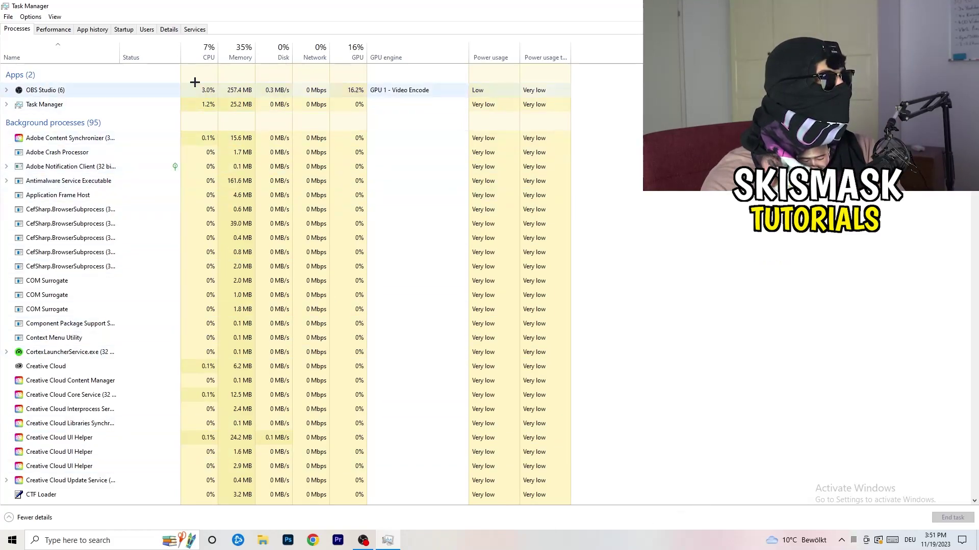
# Show the detailed process list, inspect Creative Cloud UI Helper, and switch to Startup
pyautogui.click(163, 29)
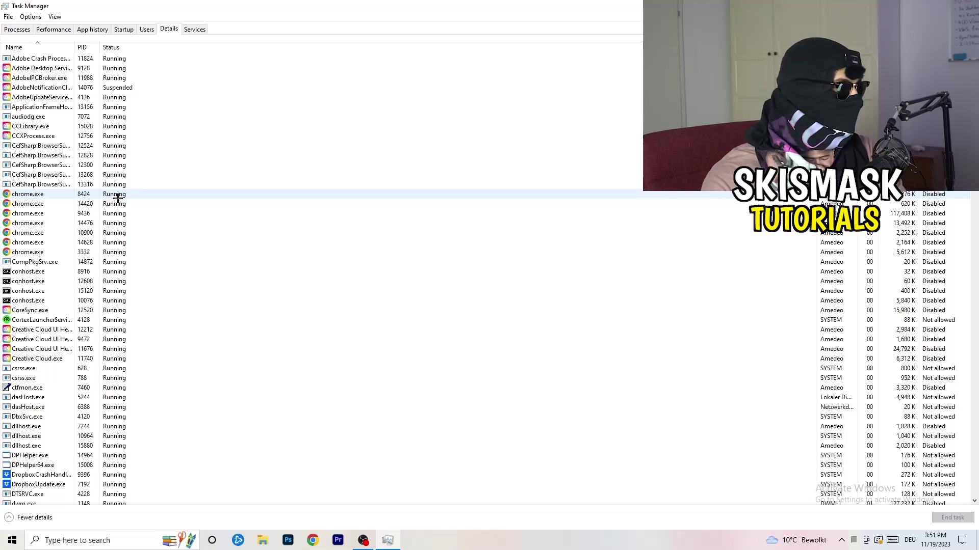
pyautogui.scroll(-3, 118, 198)
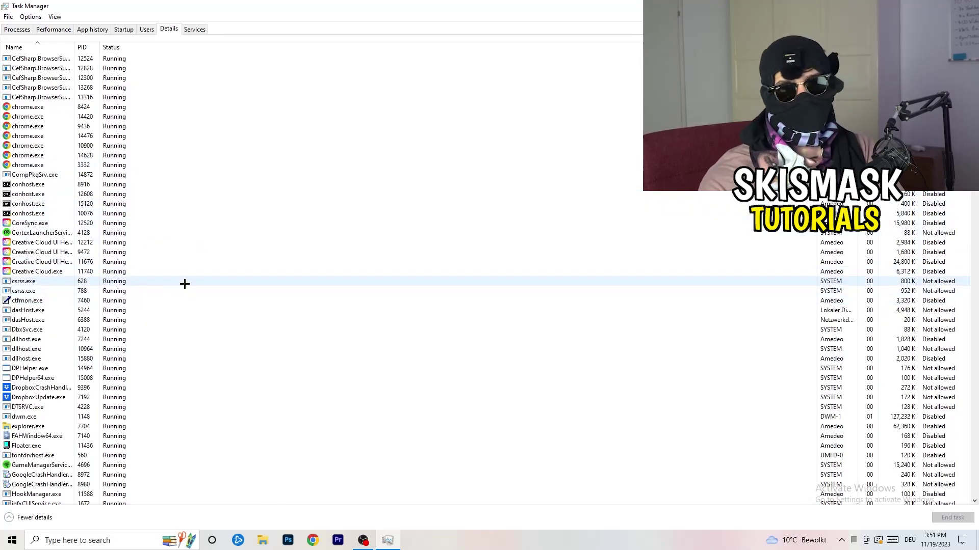
pyautogui.rightClick(40, 261)
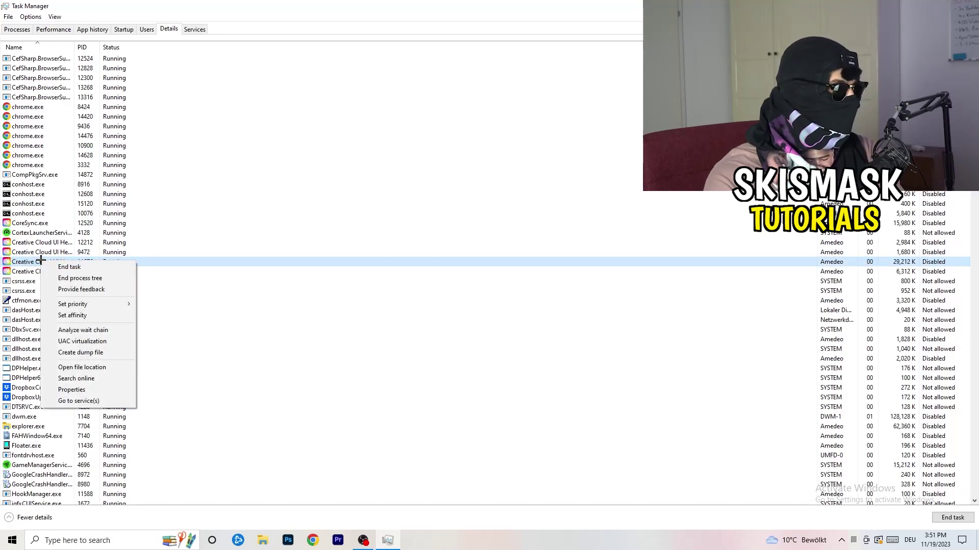
pyautogui.moveTo(89, 307)
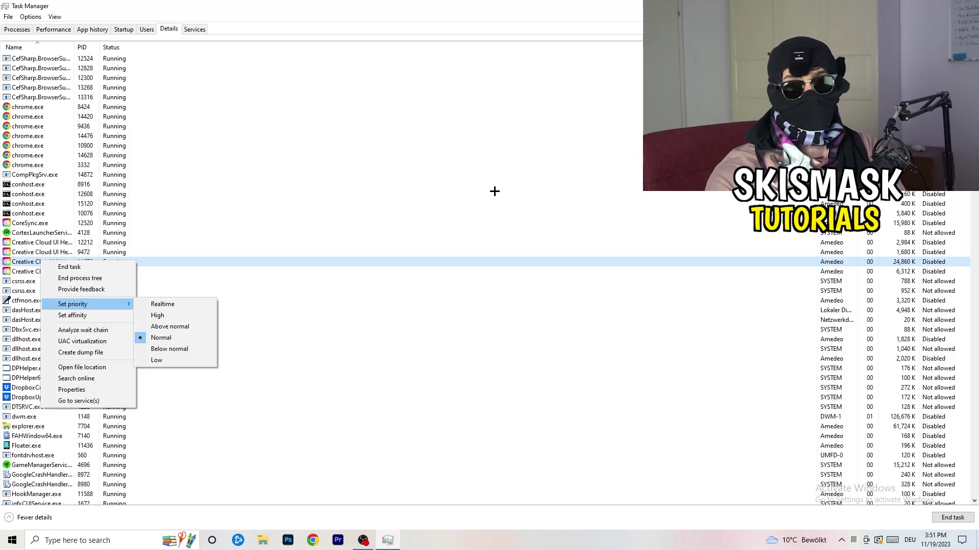
pyautogui.click(128, 29)
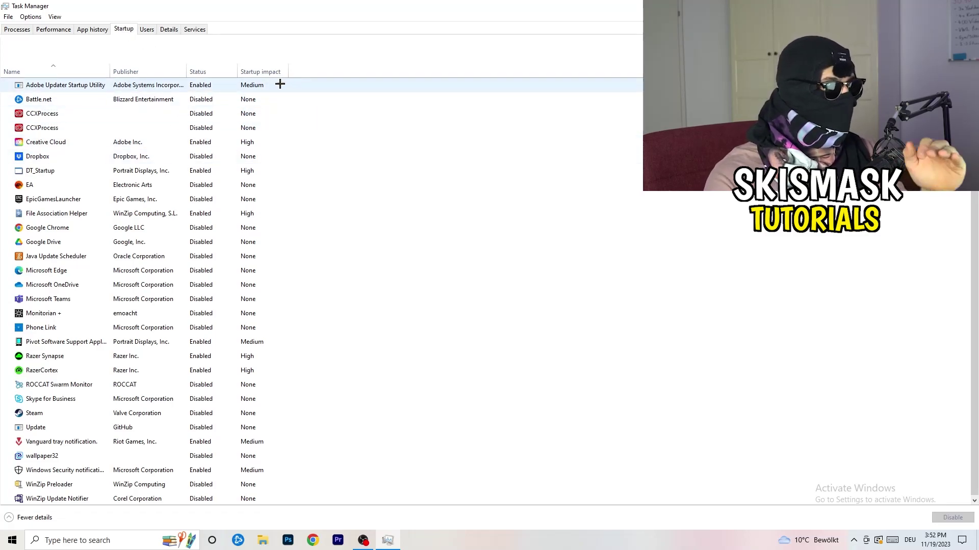
# Inspect the File Association Helper startup entry without disabling it, then return to Processes
pyautogui.scroll(-1, 288, 451)
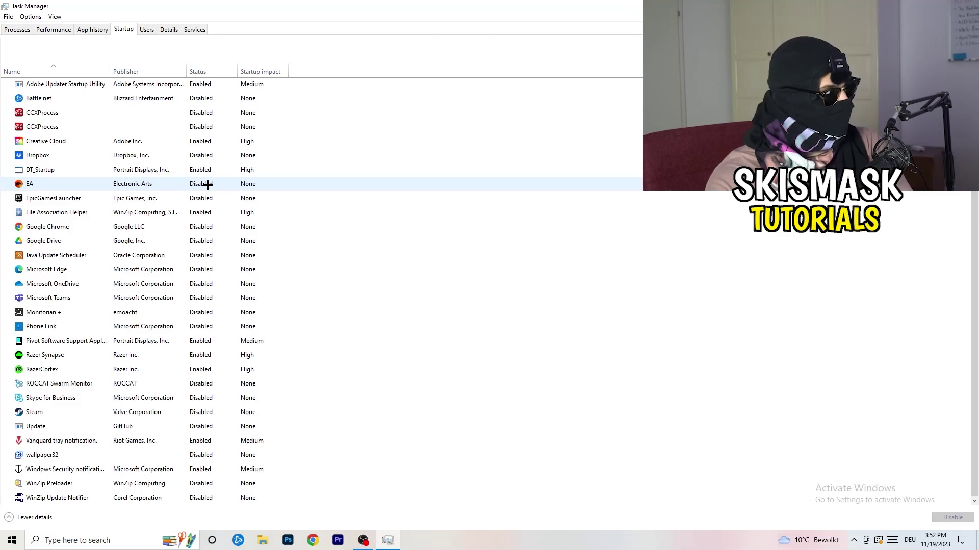
pyautogui.rightClick(205, 212)
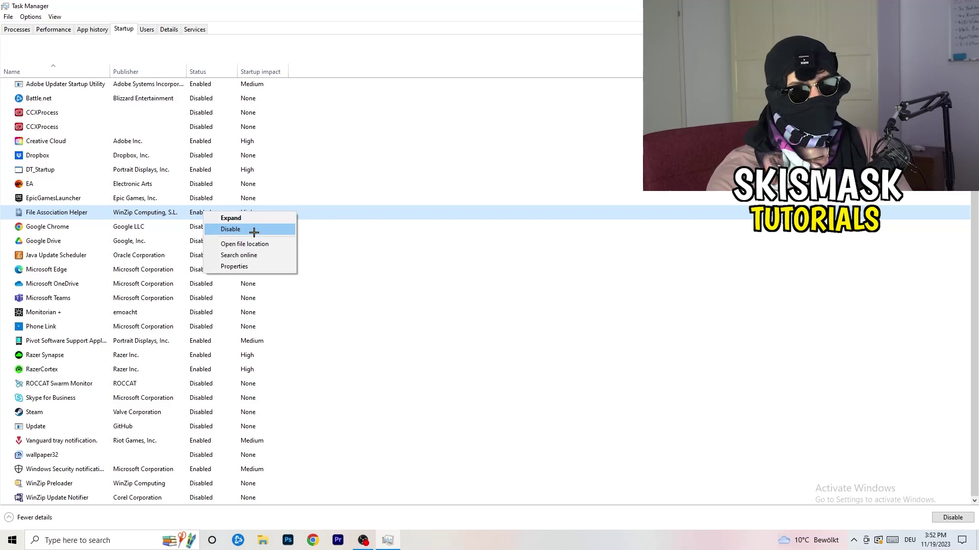
pyautogui.click(400, 74)
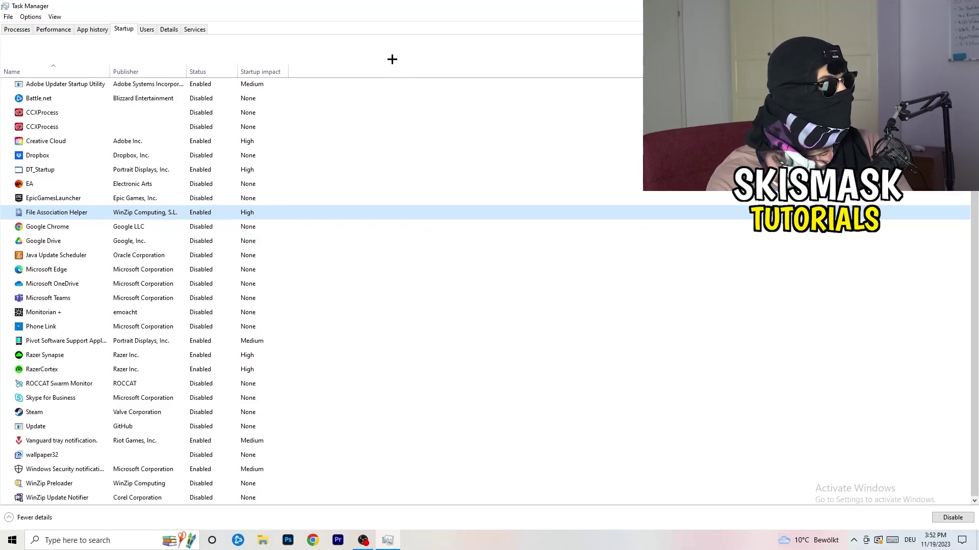
pyautogui.click(28, 30)
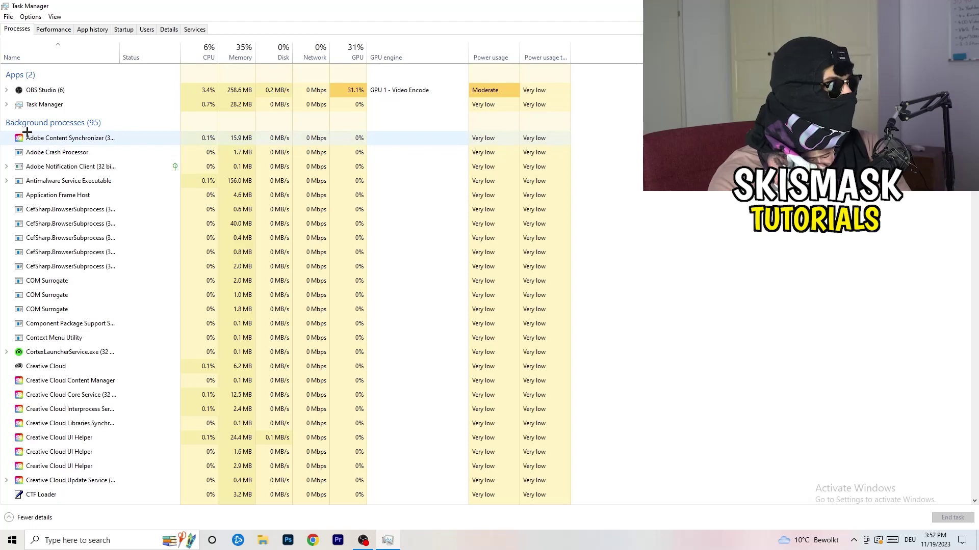
# Sort running processes by CPU, then by GPU in reverse order, and scan the list
pyautogui.click(206, 51)
pyautogui.click(352, 51)
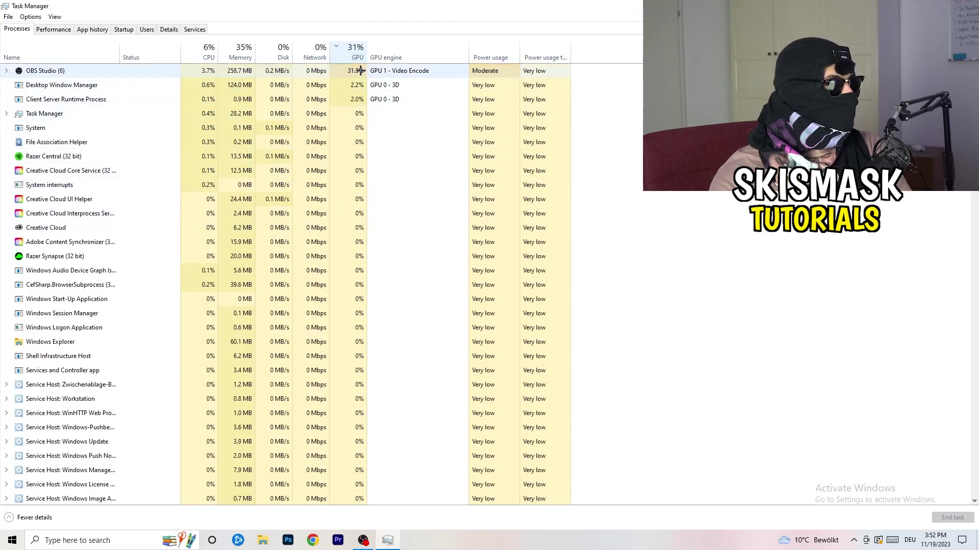
pyautogui.click(353, 53)
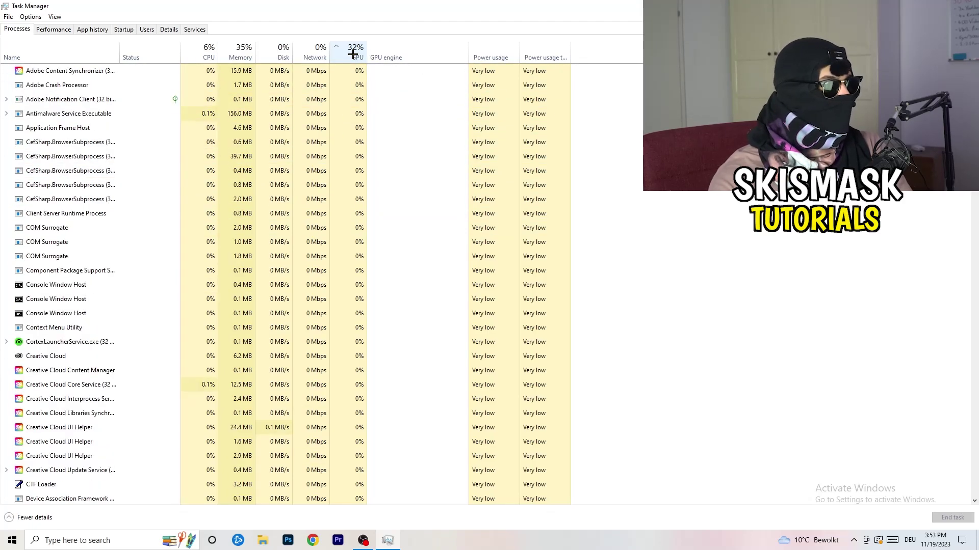
pyautogui.scroll(-4, 358, 165)
pyautogui.scroll(-6, 358, 164)
pyautogui.scroll(10, 359, 162)
pyautogui.scroll(-20, 362, 158)
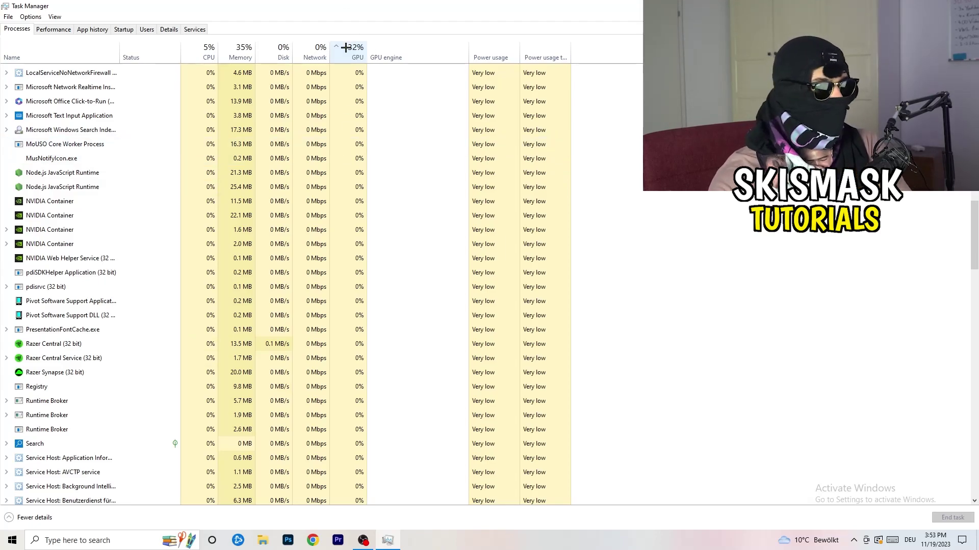
# Check the Microsoft Windows Search Indexer process, re-sort by CPU, and close Task Manager
pyautogui.rightClick(331, 127)
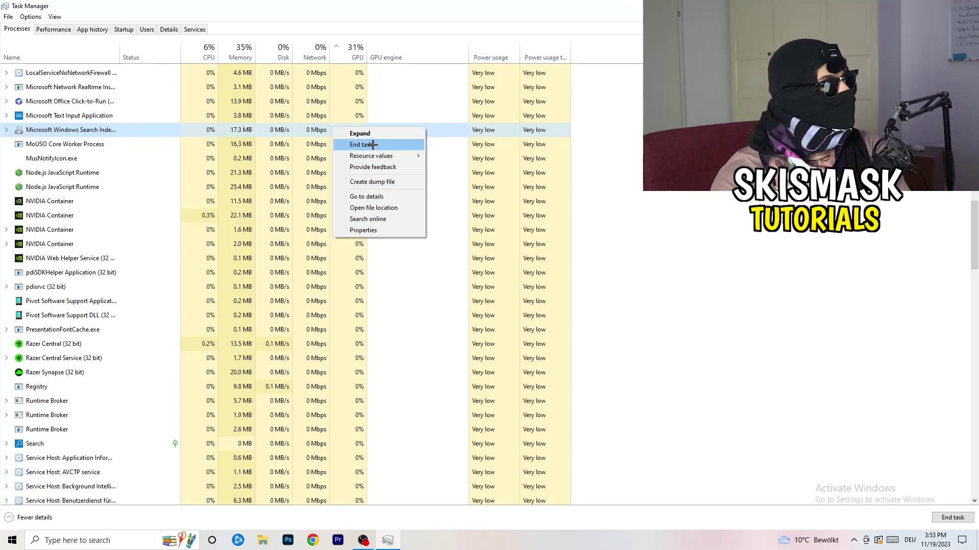
pyautogui.click(205, 50)
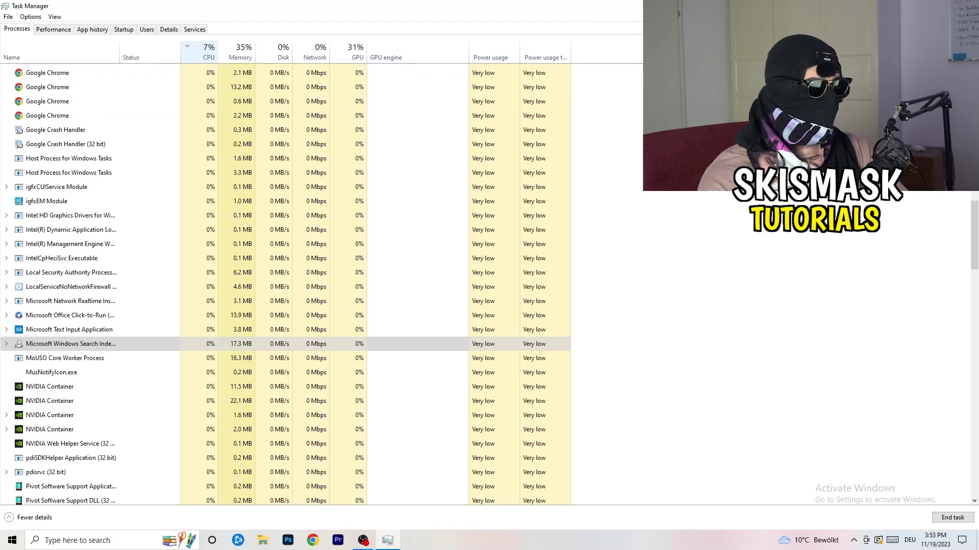
pyautogui.hotkey('alt', 'F4')
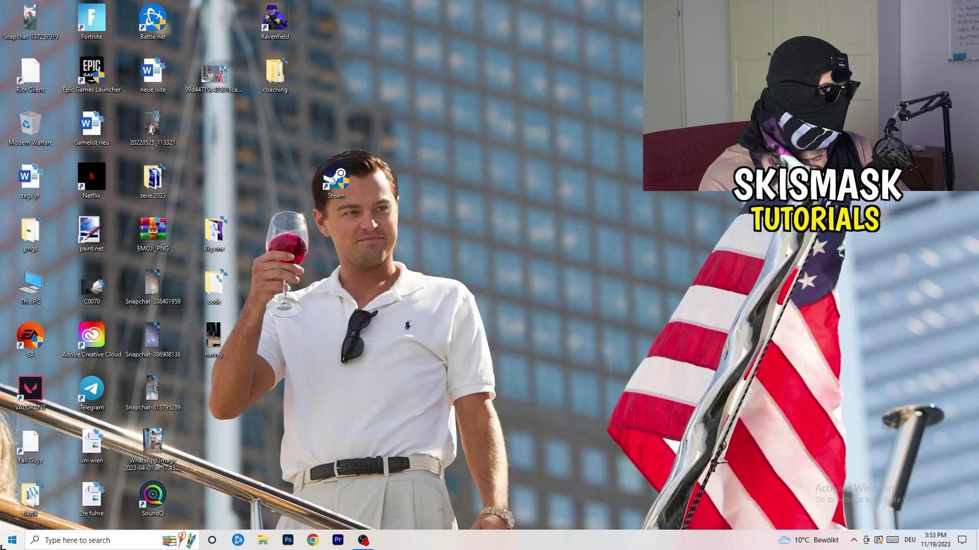
pyautogui.click(13, 540)
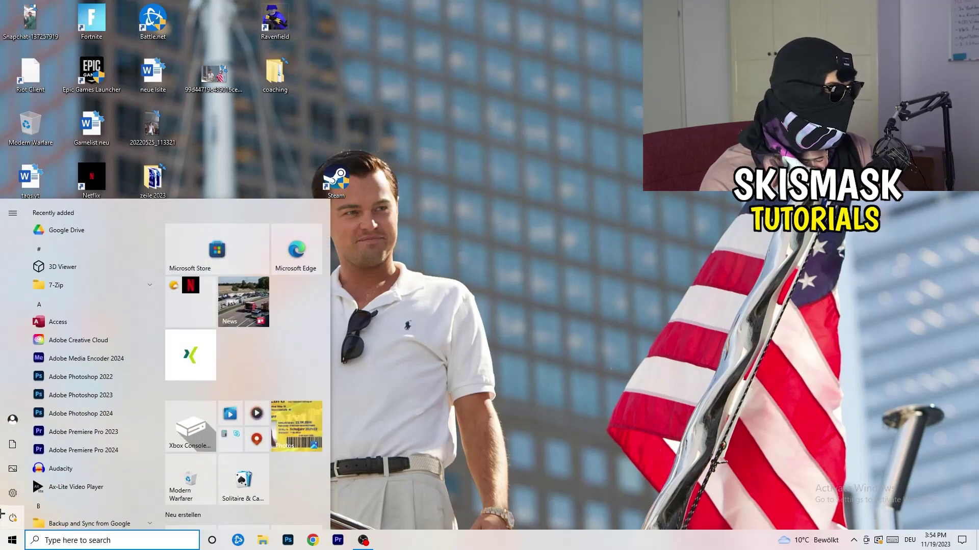
# Open Windows Settings and go to the Gaming settings
pyautogui.click(12, 493)
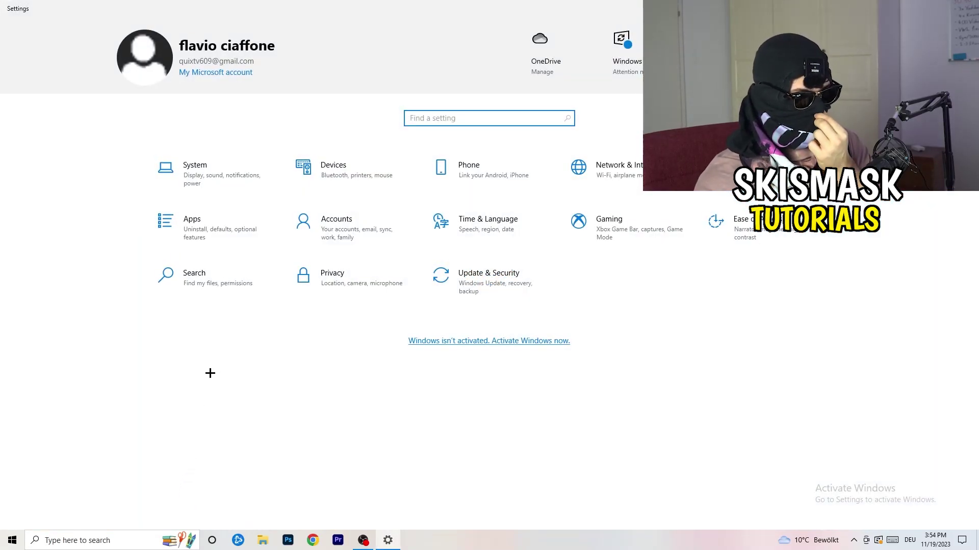
pyautogui.click(579, 222)
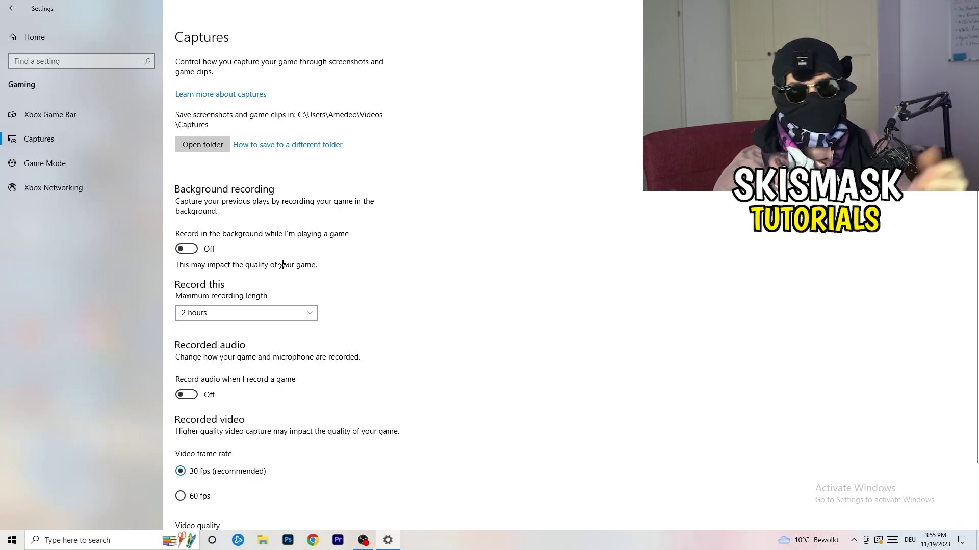
# View the Game Mode page to confirm it is On, then return to Settings Home
pyautogui.scroll(-3, 278, 265)
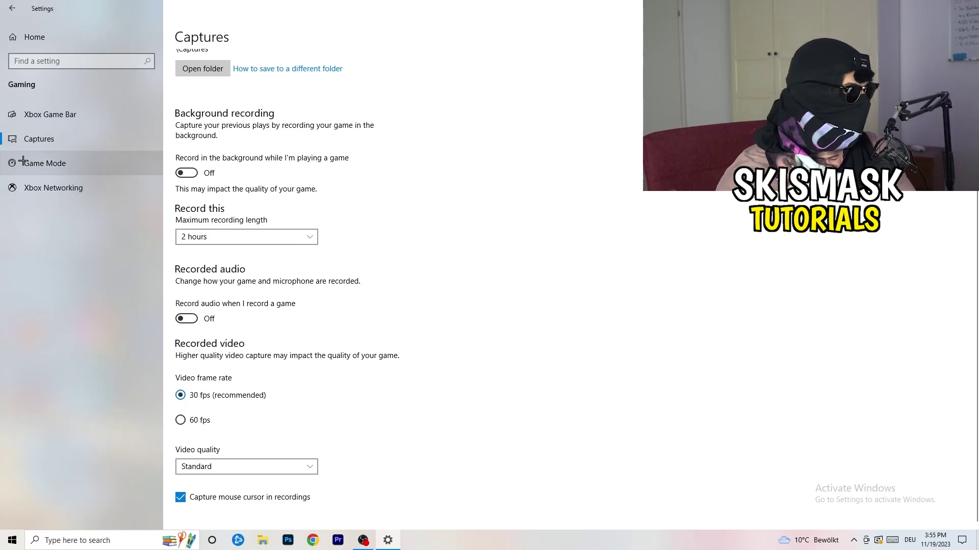
pyautogui.click(45, 163)
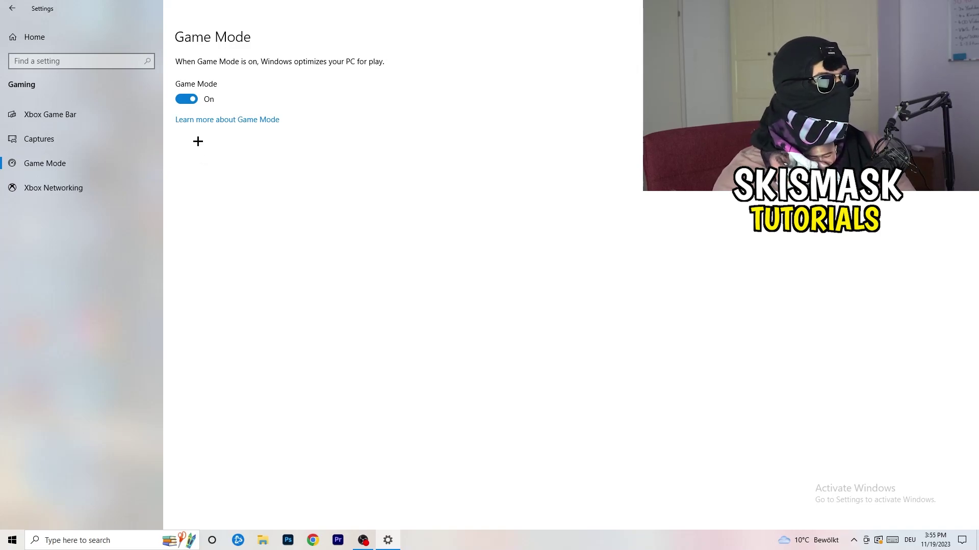
pyautogui.click(12, 8)
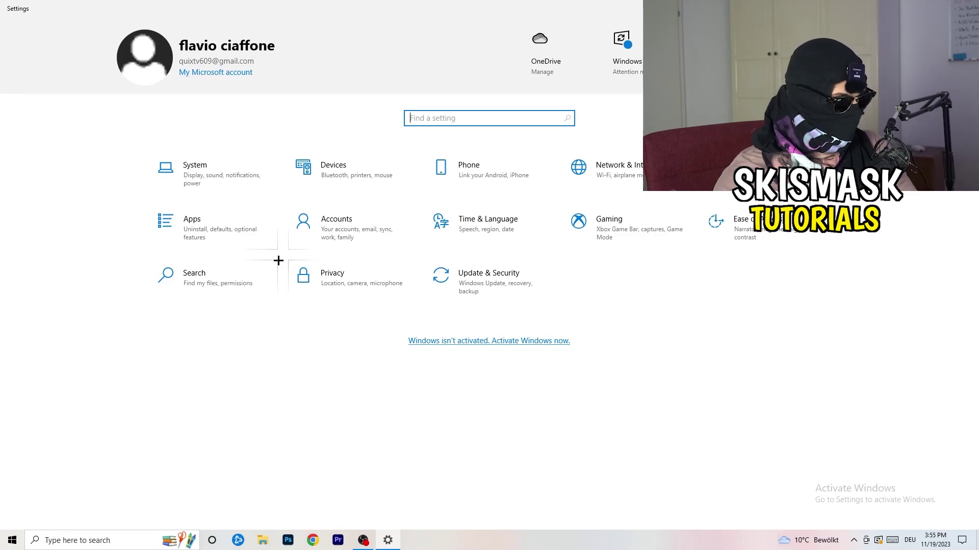